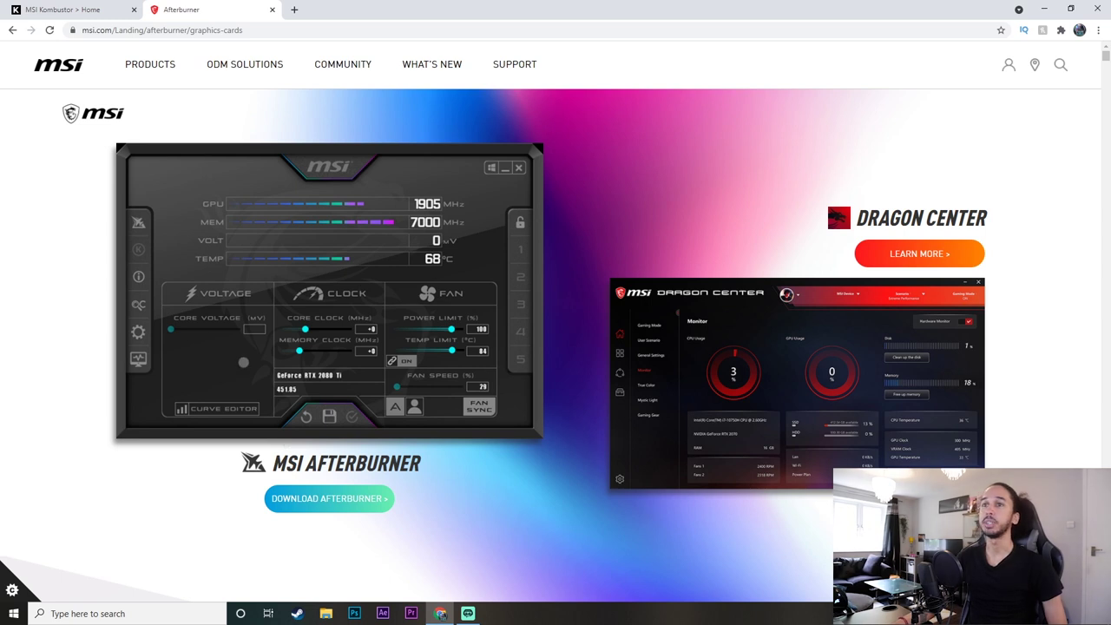
Open the MSI Kombustor website and go to the download page for Kombustor 4.1.11 64-bit.
left_click(57, 12)
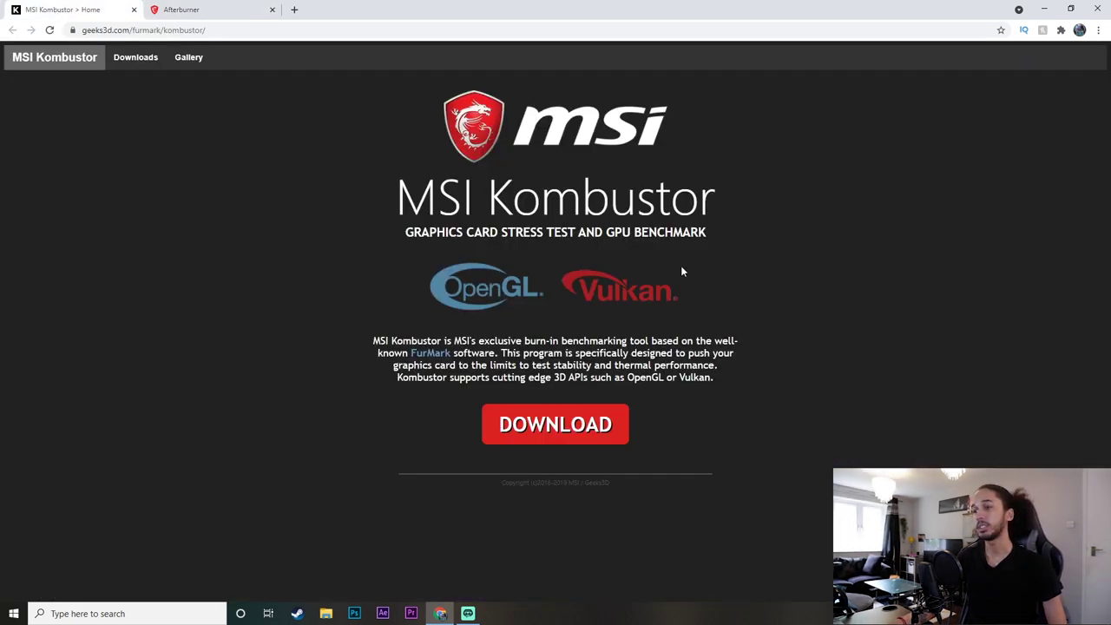
left_click(531, 439)
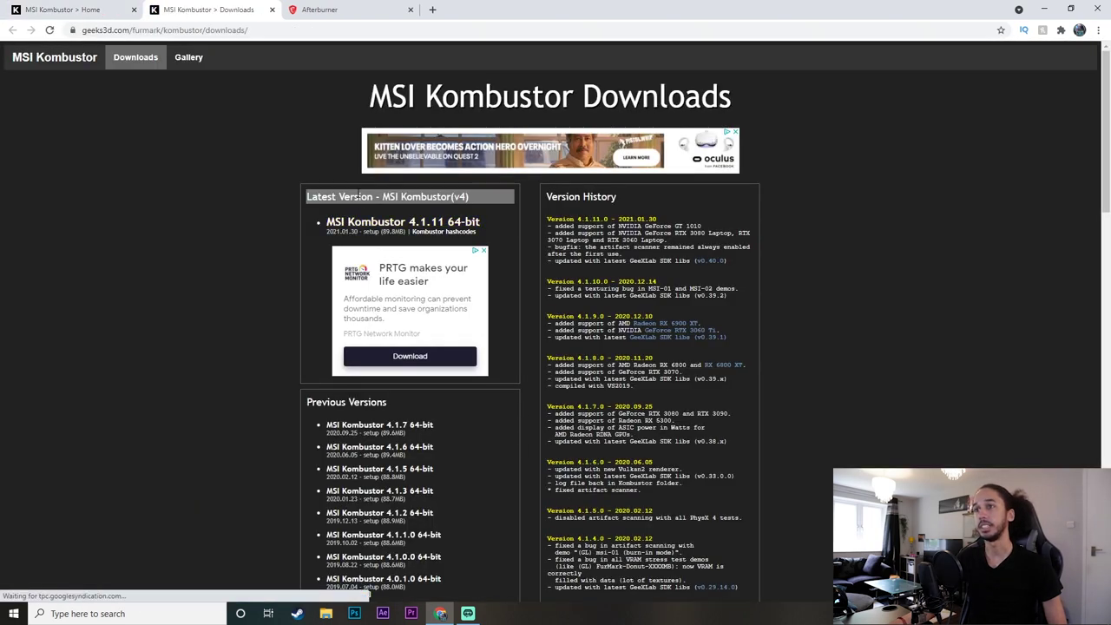
left_click(369, 224)
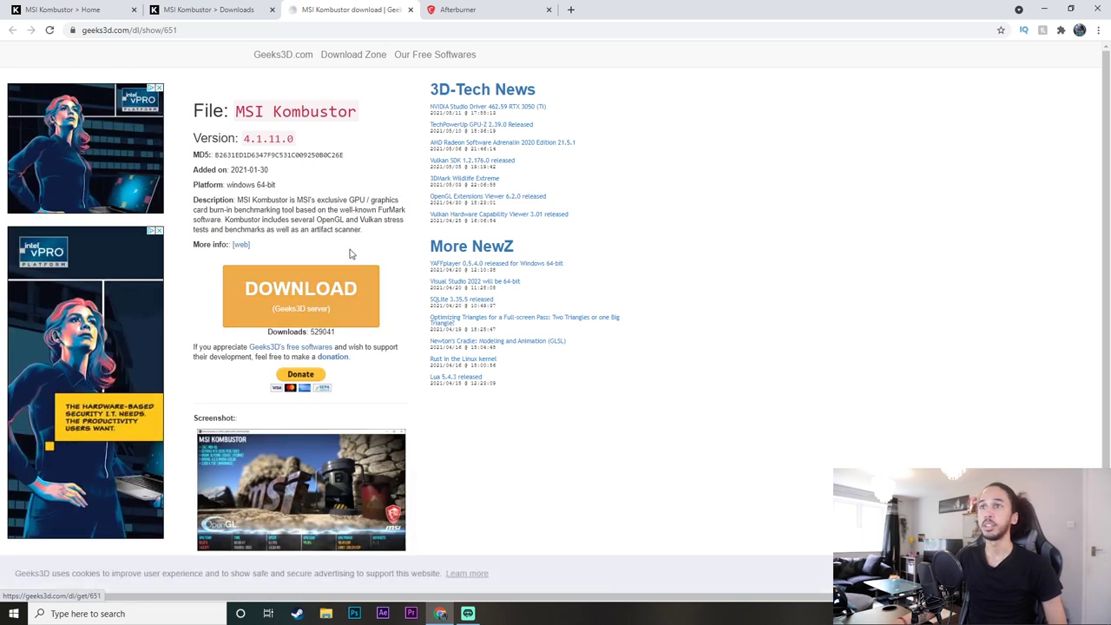
left_click(157, 30)
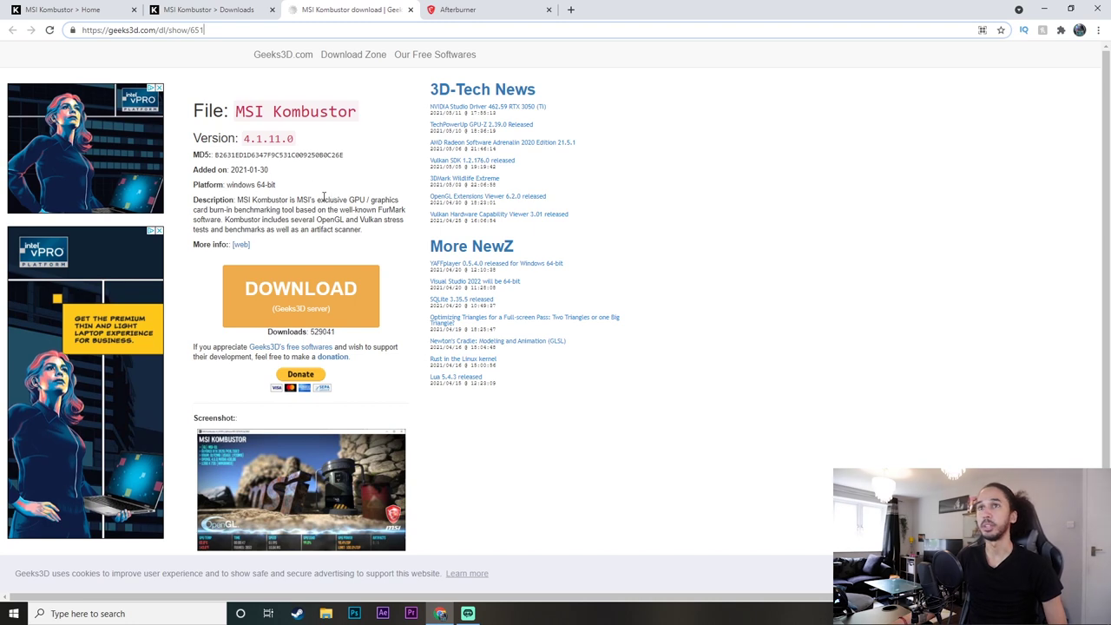
Return to the Kombustor downloads list and close the Kombustor download and home pages.
left_click(65, 10)
key("ctrl+Tab")
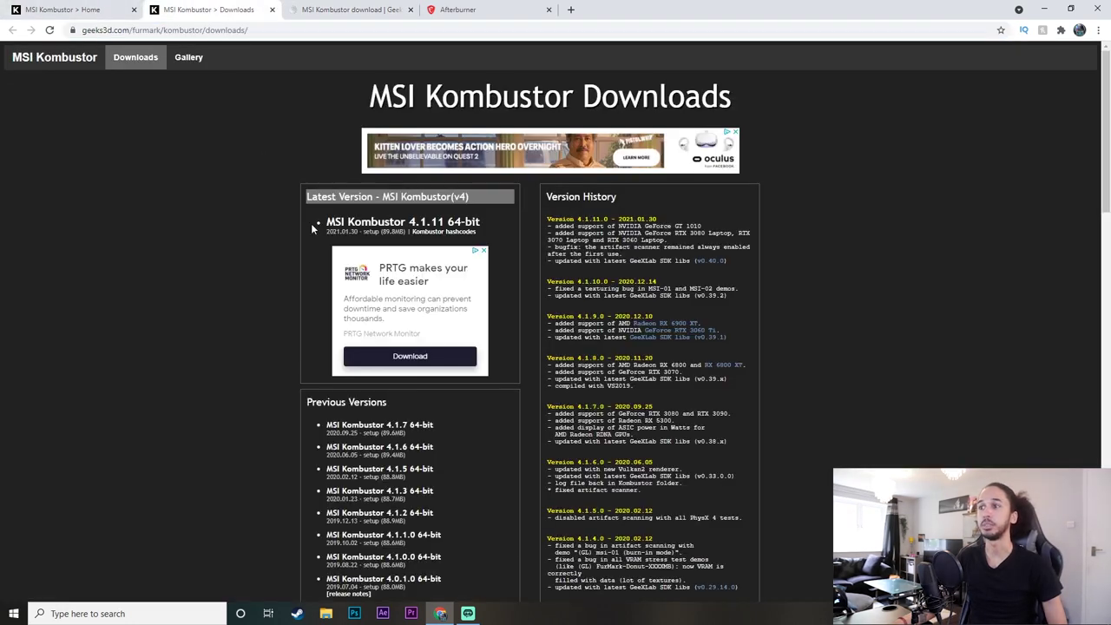
left_click(270, 12)
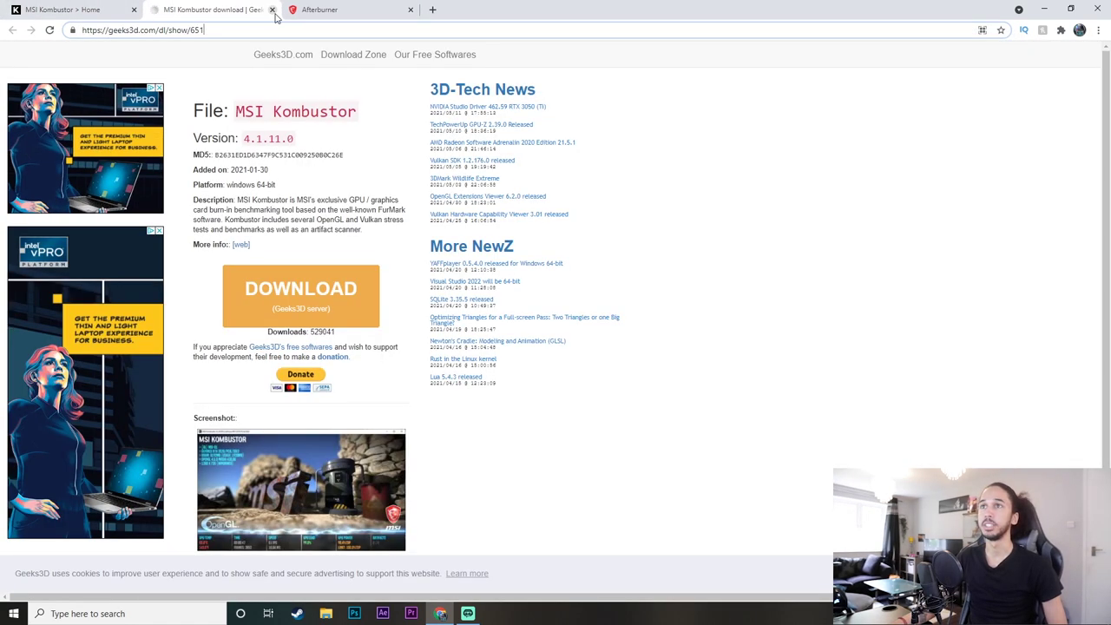
left_click(270, 13)
left_click(271, 10)
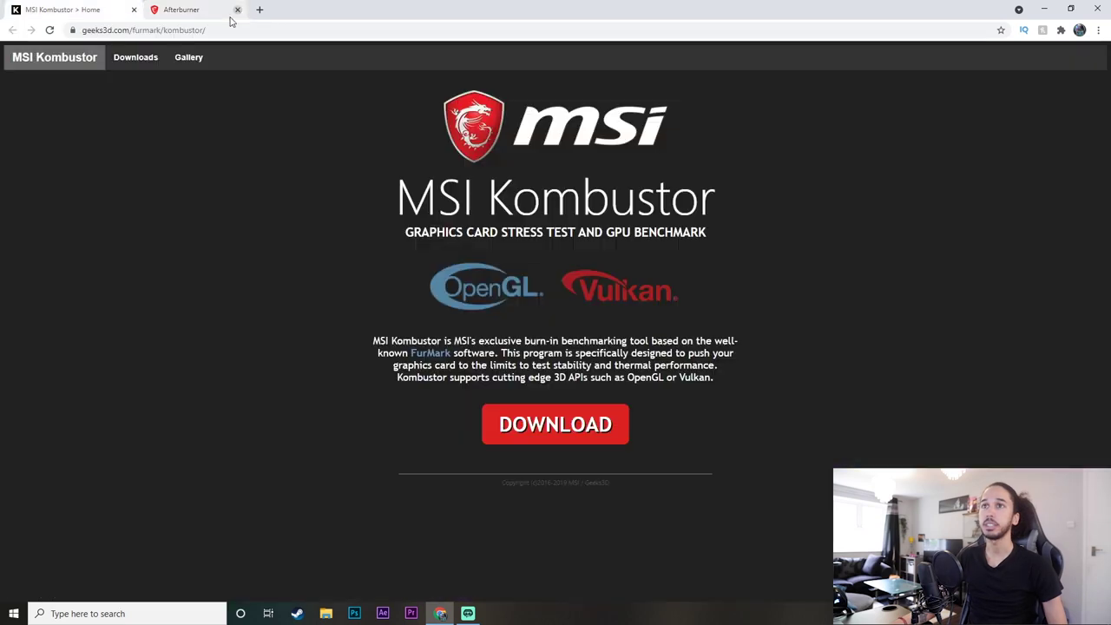
left_click(133, 9)
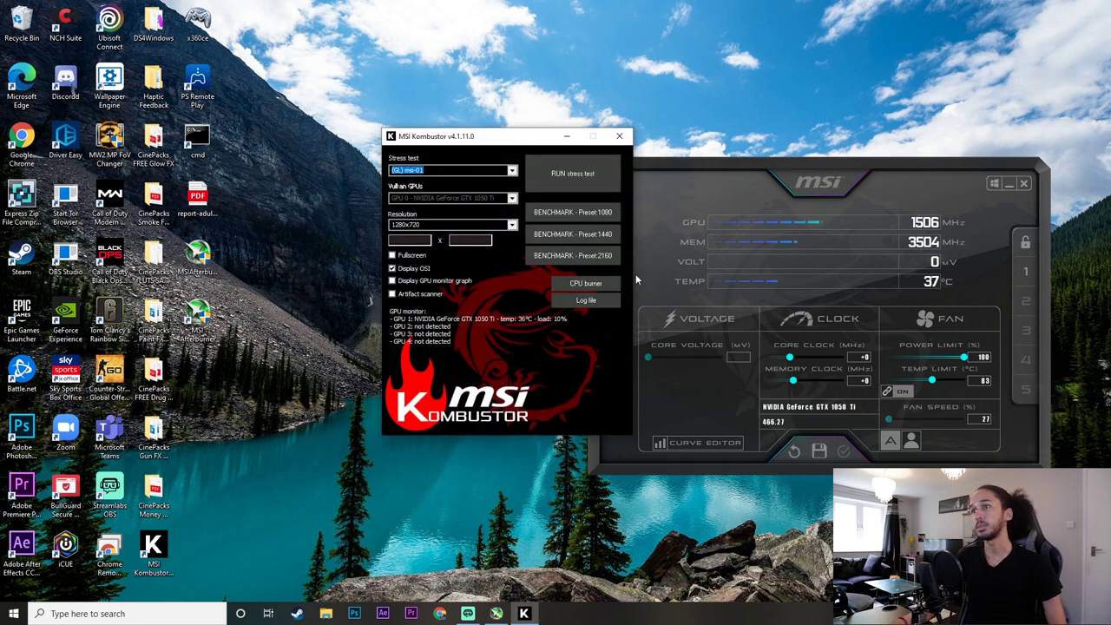
Run the (GL) msi-01 stress test in Kombustor and arrange its window, shrunk to 1040 x 585, beside the Afterburner window.
left_click_drag(474, 137, 465, 164)
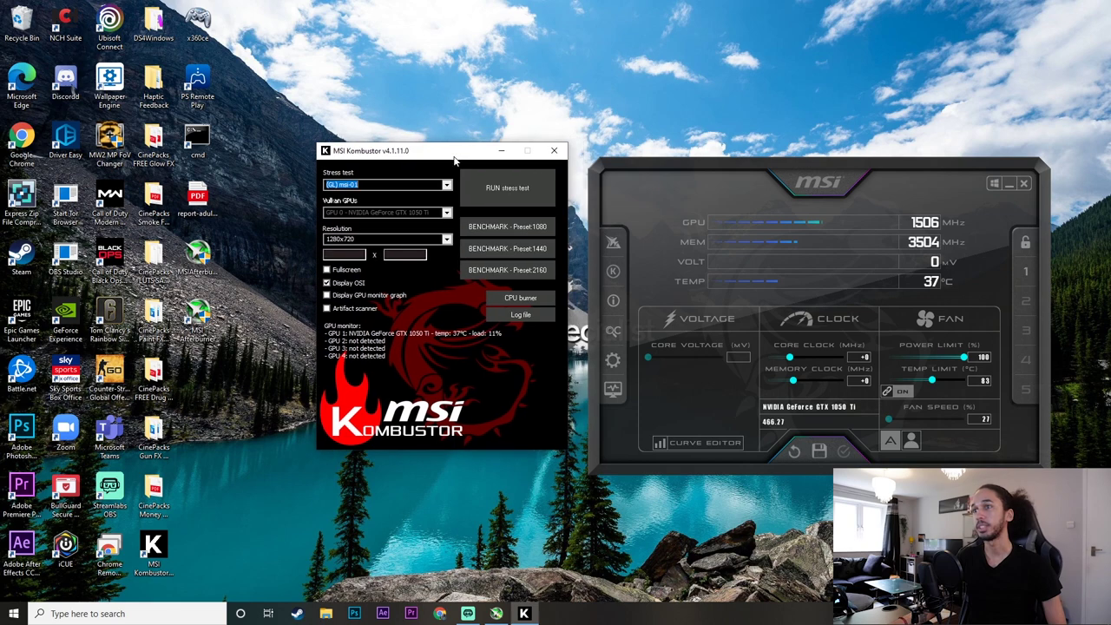
left_click(507, 189)
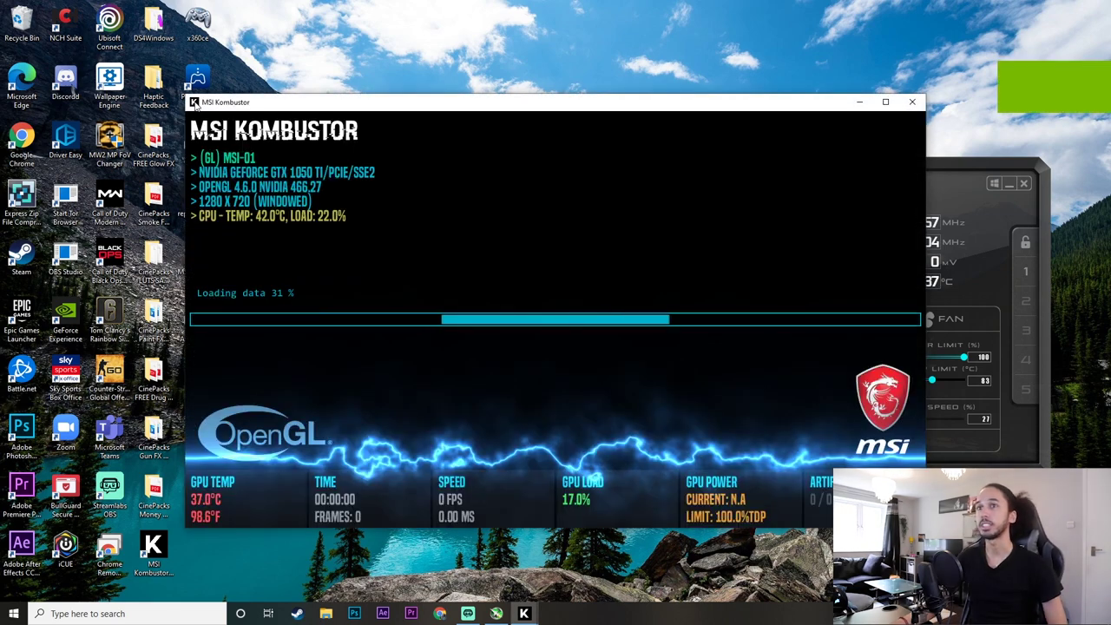
left_click_drag(184, 95, 324, 174)
left_click_drag(589, 185, 273, 139)
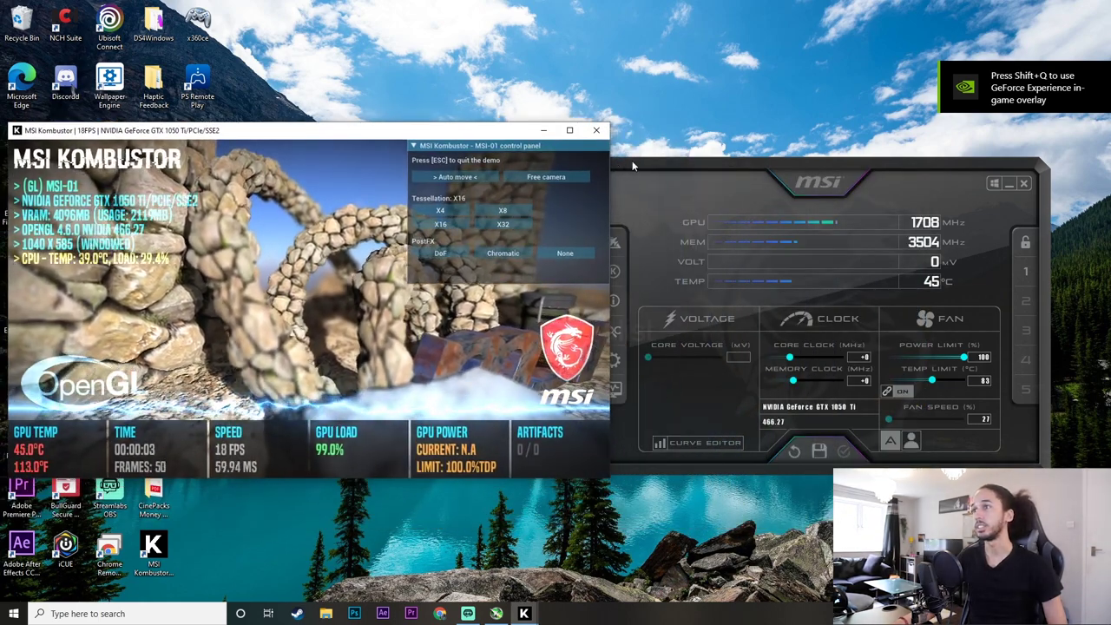
left_click_drag(642, 160, 684, 149)
left_click_drag(472, 132, 485, 133)
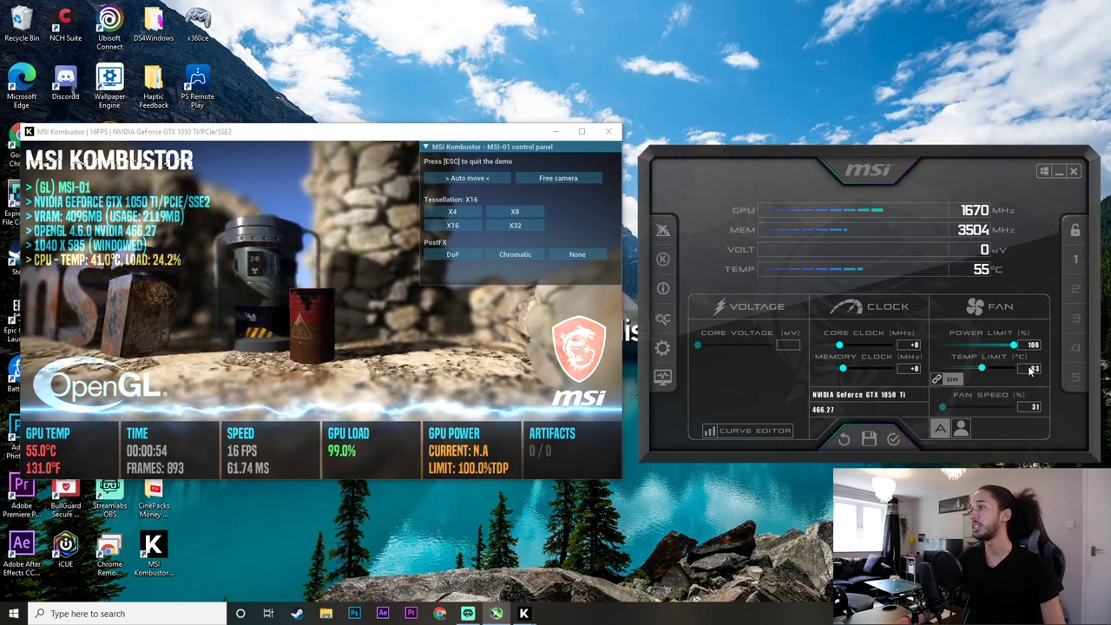
Set the GPU temperature limit to 97 °C and the fan speed to 55 %, and apply the settings.
left_click_drag(981, 371, 1015, 368)
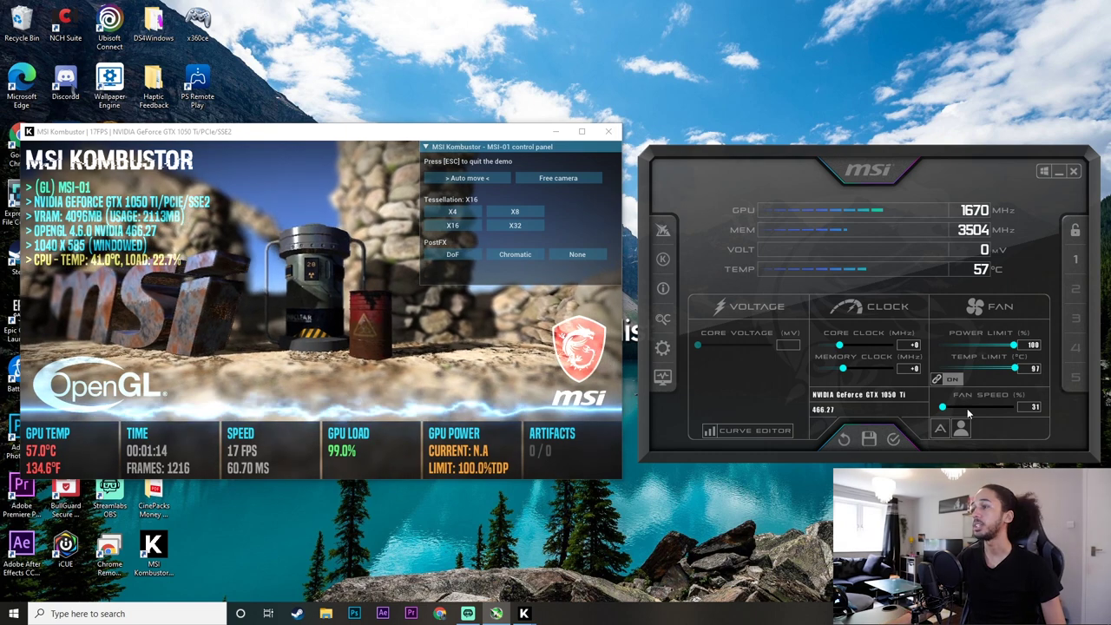
left_click_drag(959, 408, 968, 411)
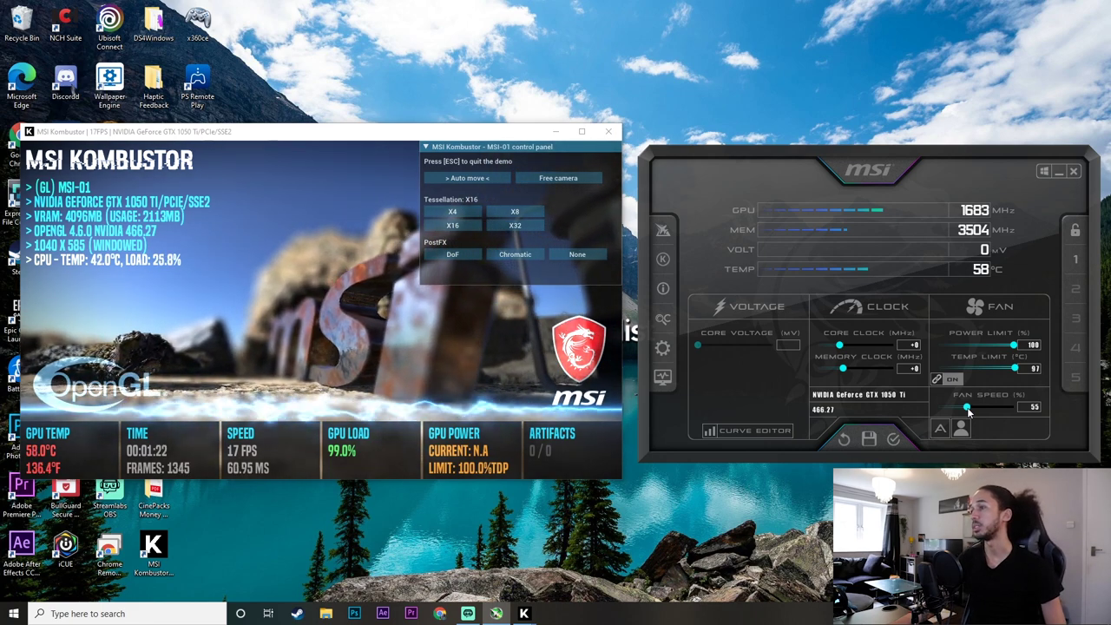
left_click(893, 439)
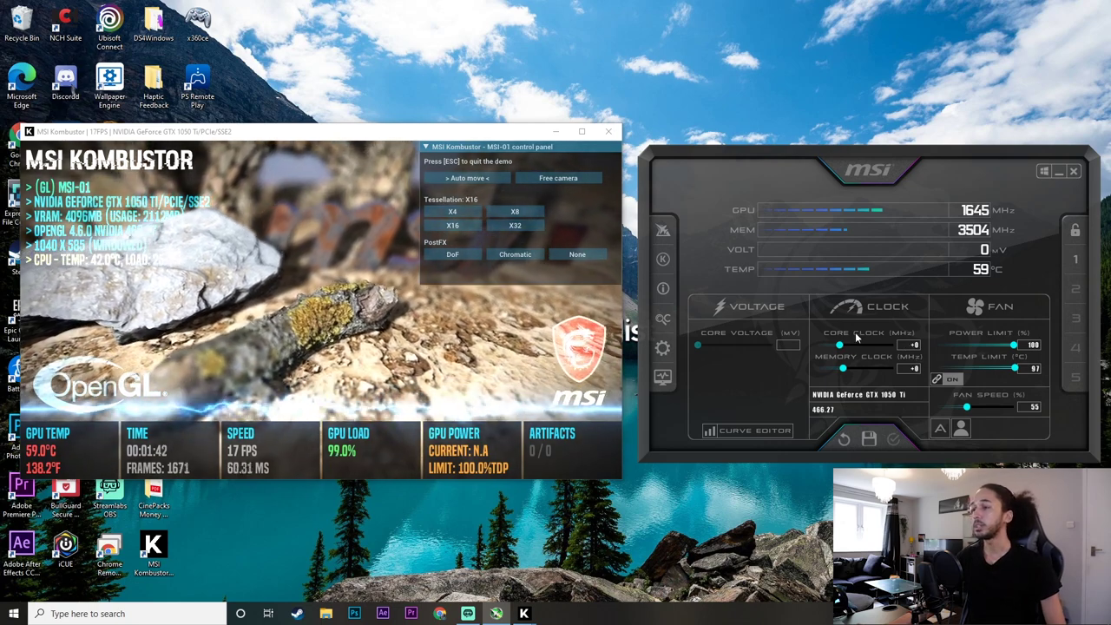
Raise the core clock offset to +20 MHz and again to +40 MHz, applying each value.
type("20")
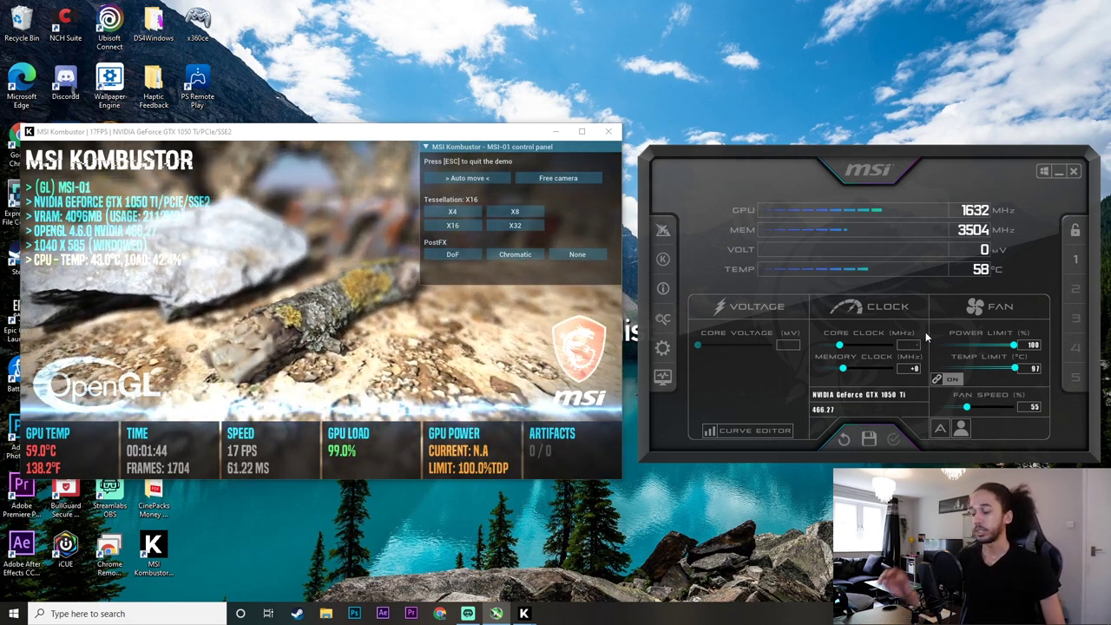
key("Return")
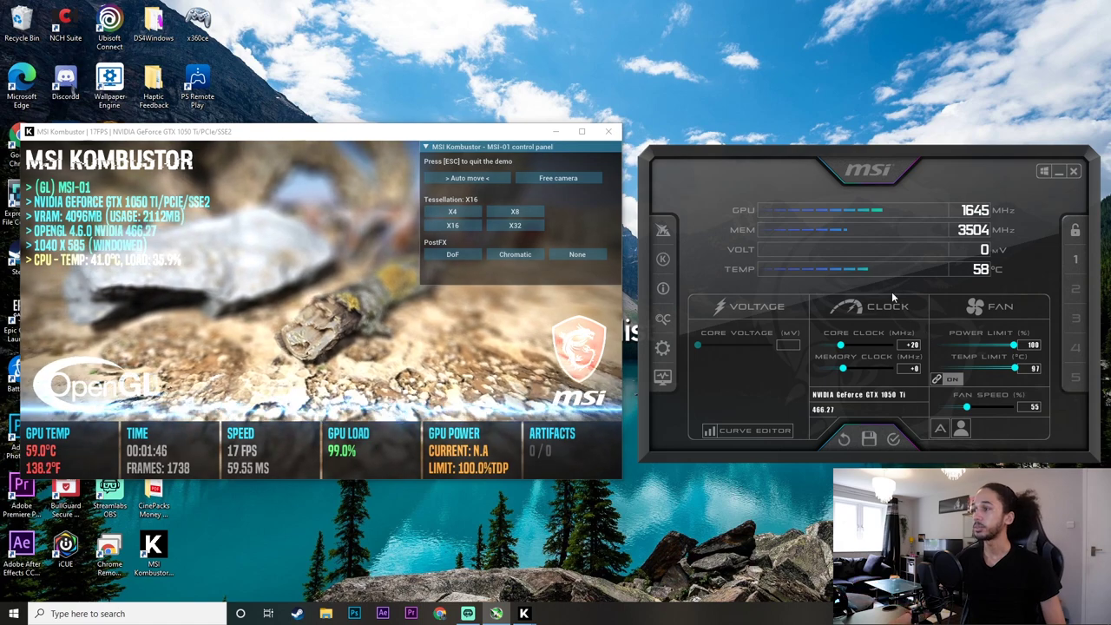
left_click(894, 439)
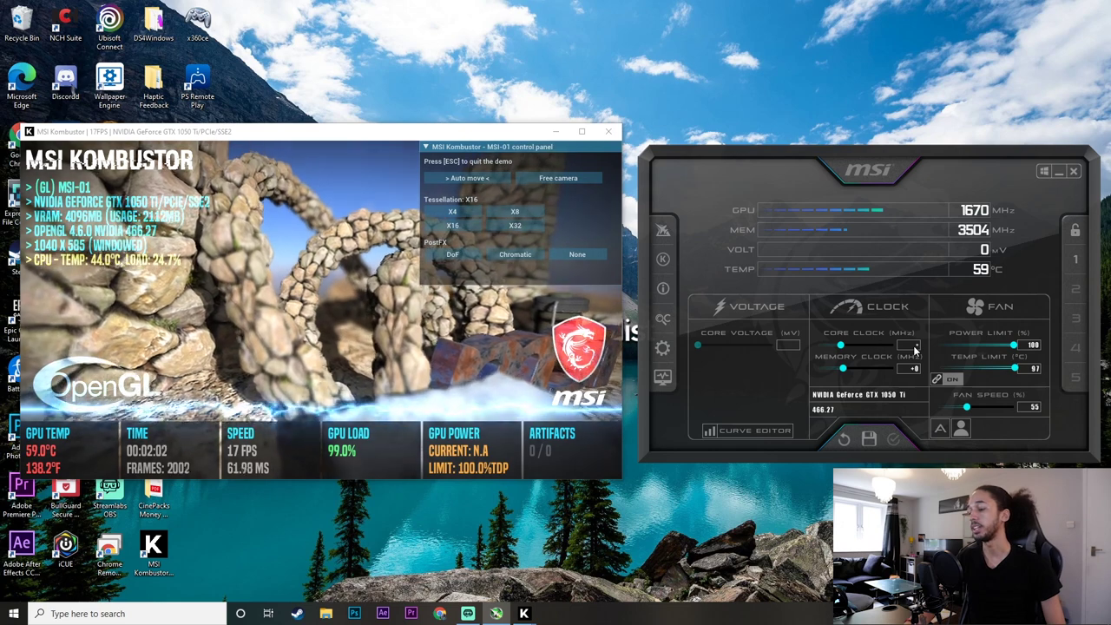
type("40")
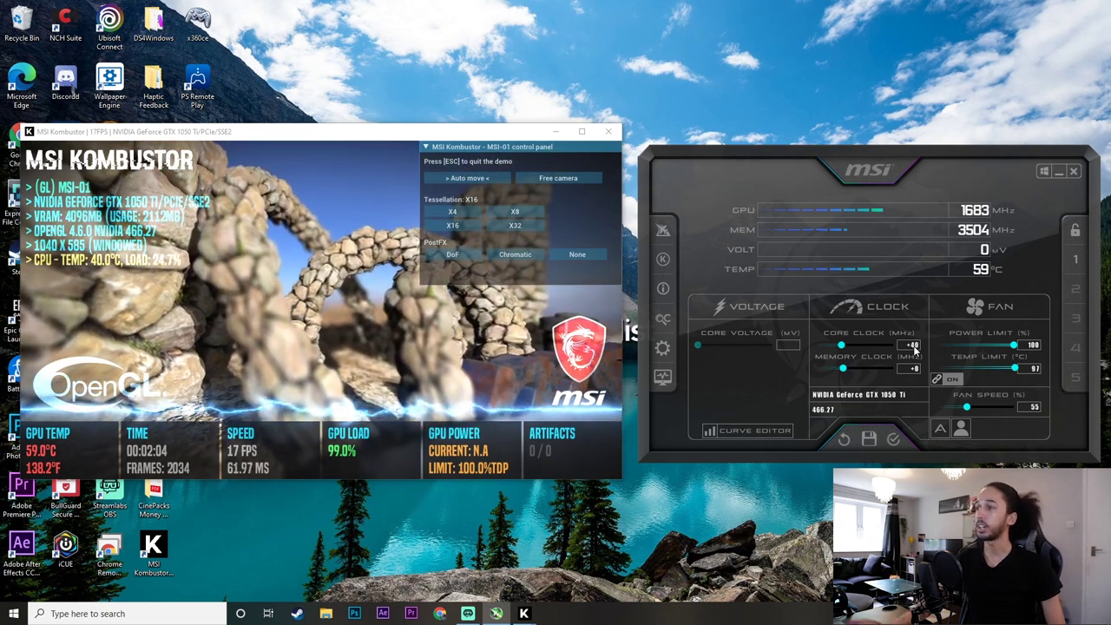
left_click(893, 438)
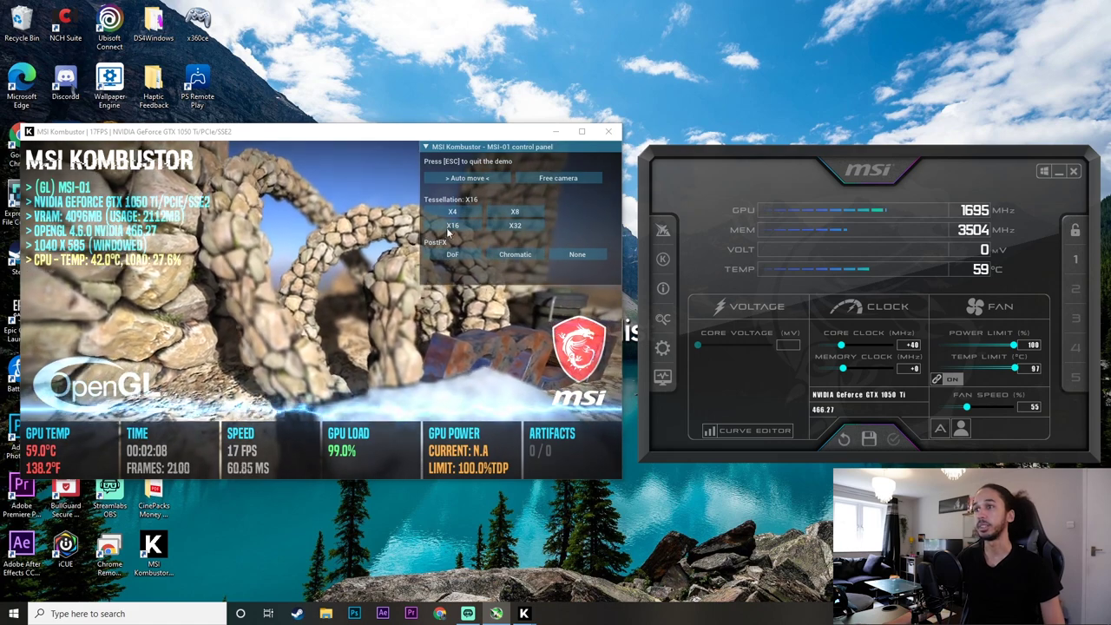
Set the core clock offset to +180 MHz and apply it.
left_click(919, 368)
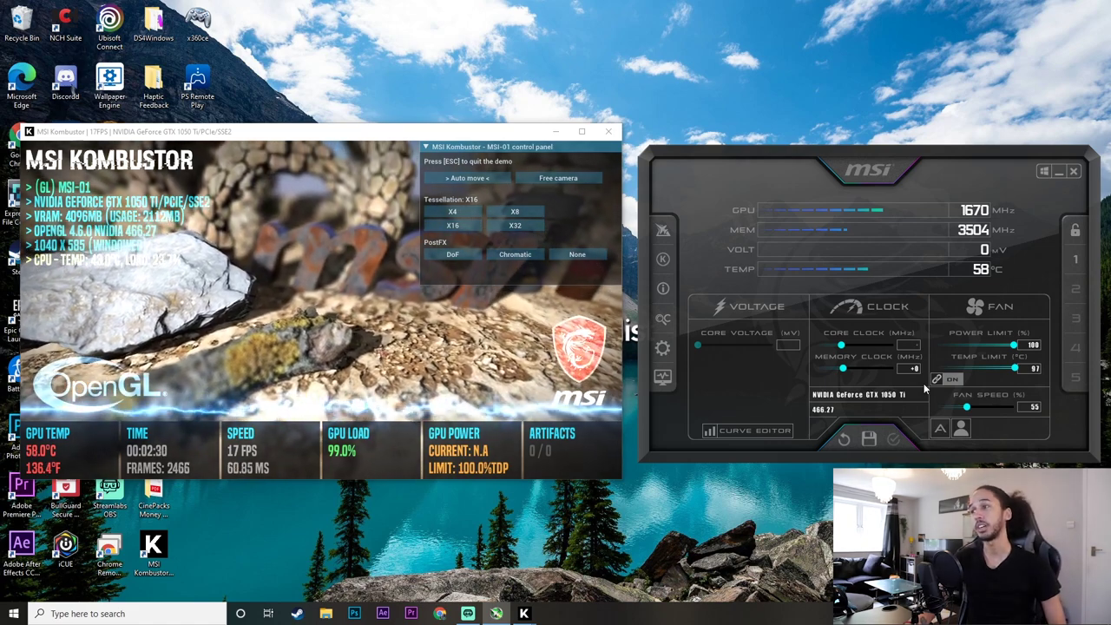
type("180")
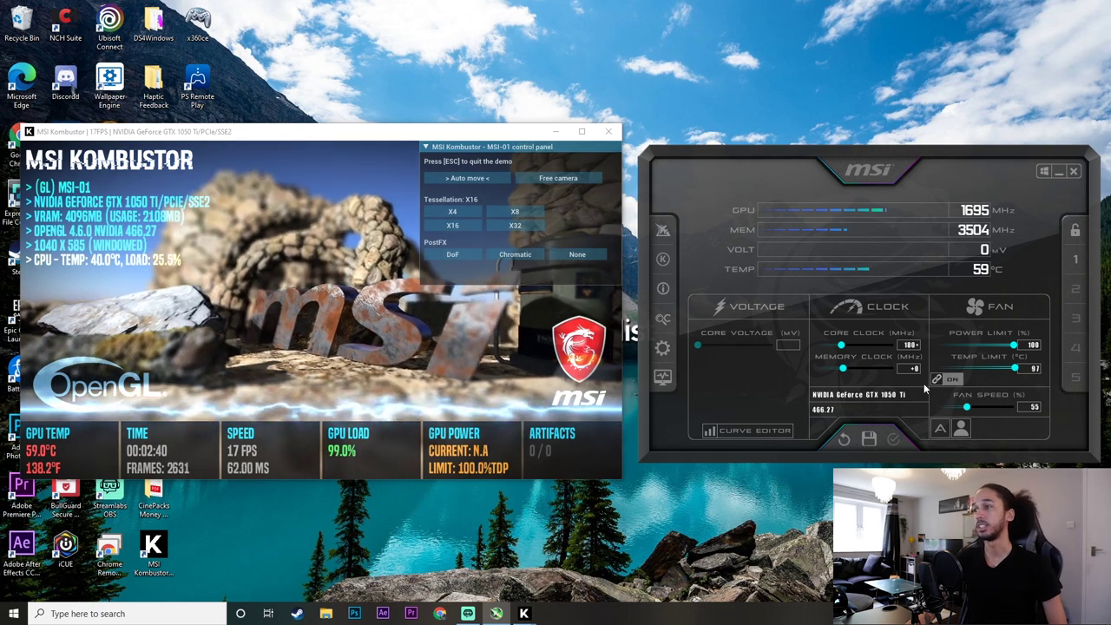
key("Return")
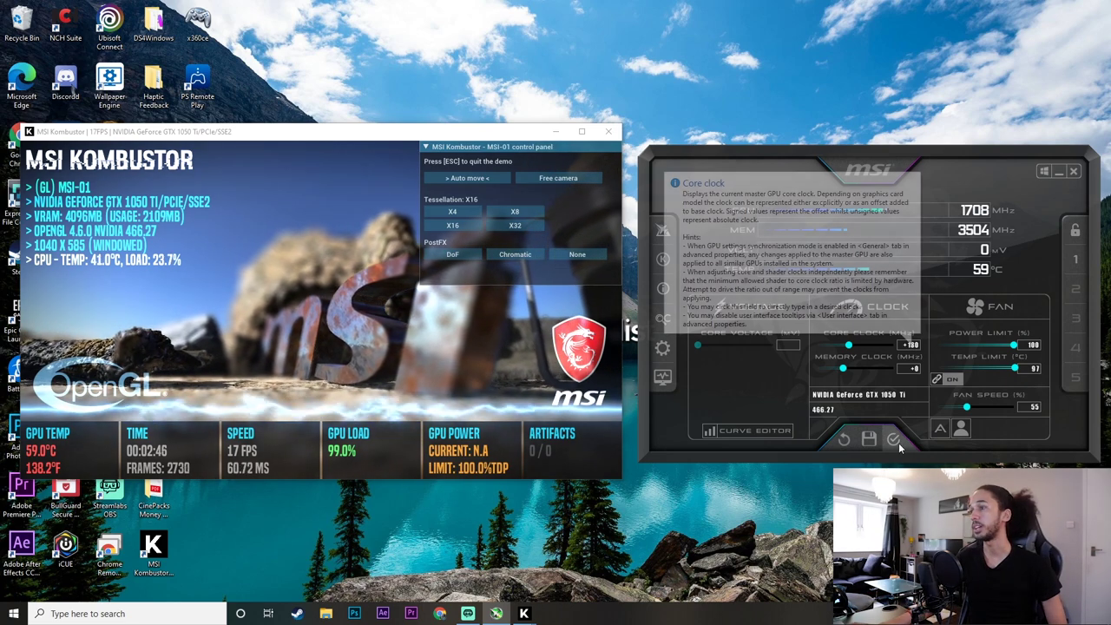
left_click(893, 441)
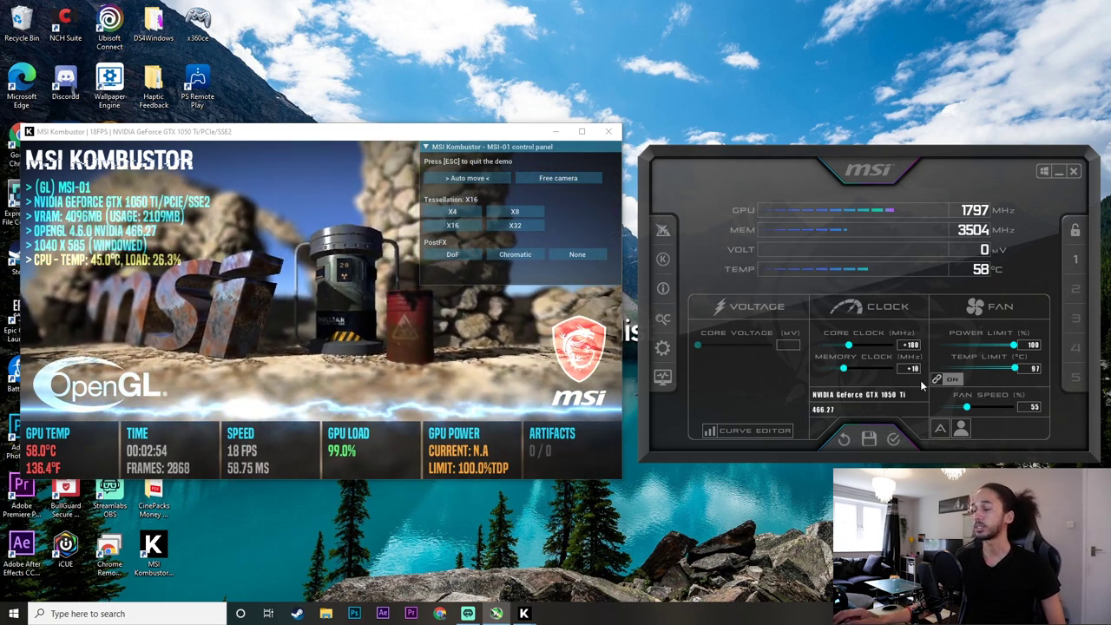
Raise the memory clock offset to +10 MHz and again to +20 MHz, applying each value.
left_click(893, 439)
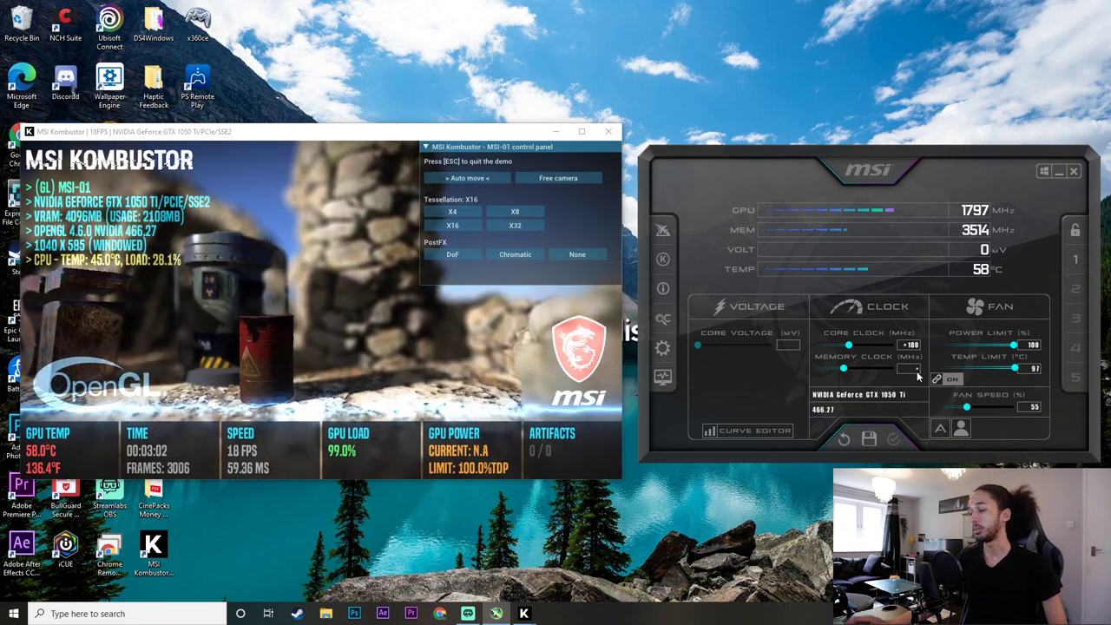
left_click(910, 369)
key("BackSpace")
key("BackSpace")
key("BackSpace")
type("20")
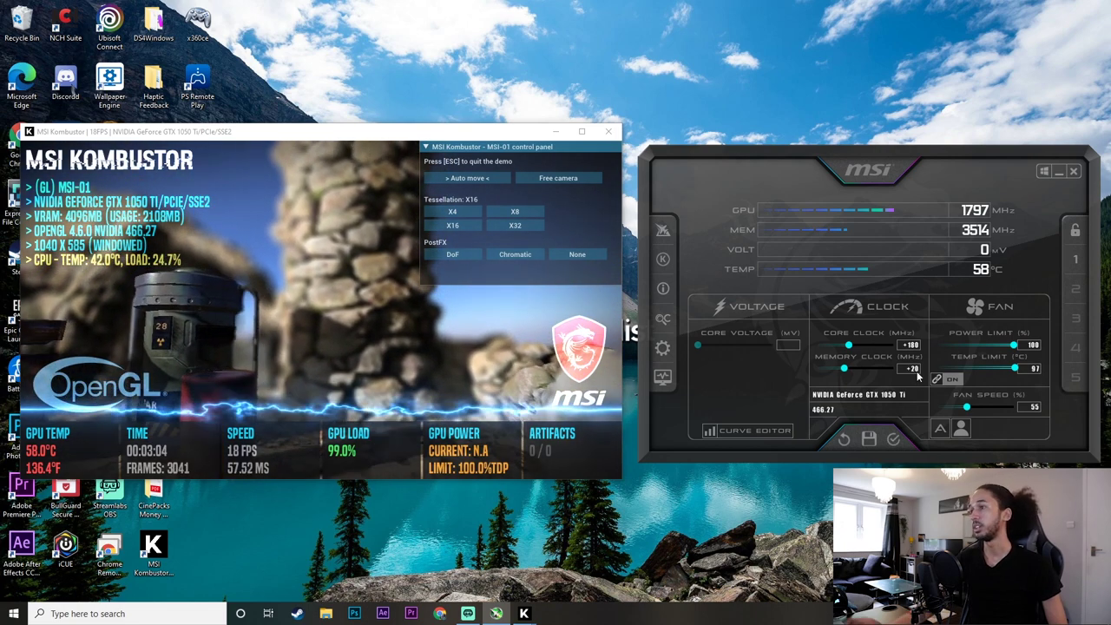
left_click(893, 440)
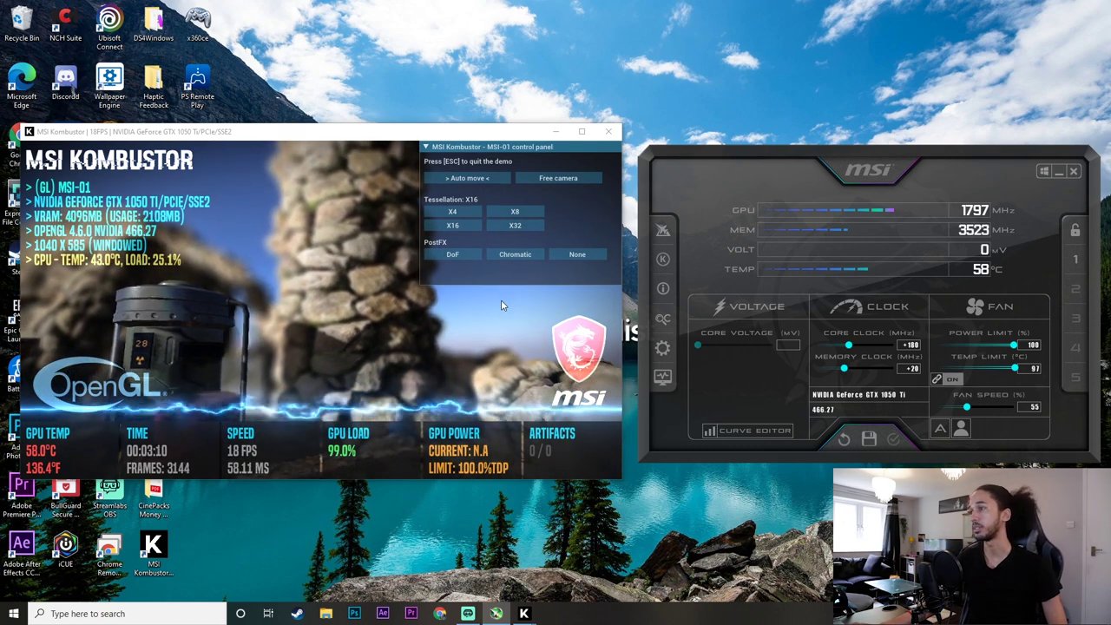
Raise the memory clock offset to +30 MHz and again to +140 MHz, applying each value.
left_click(908, 369)
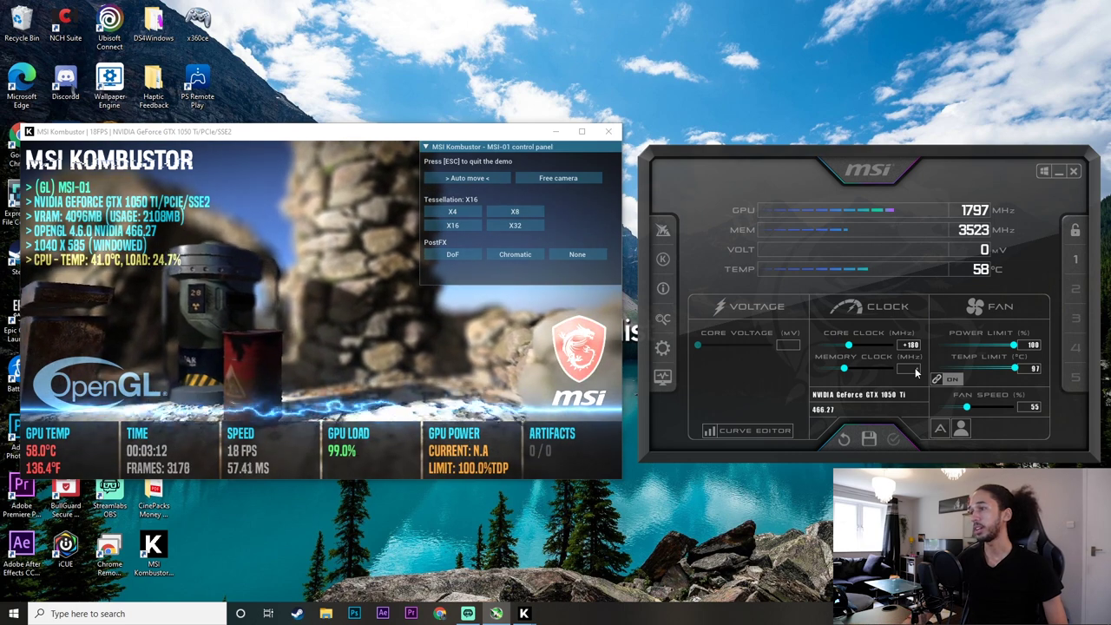
type("30")
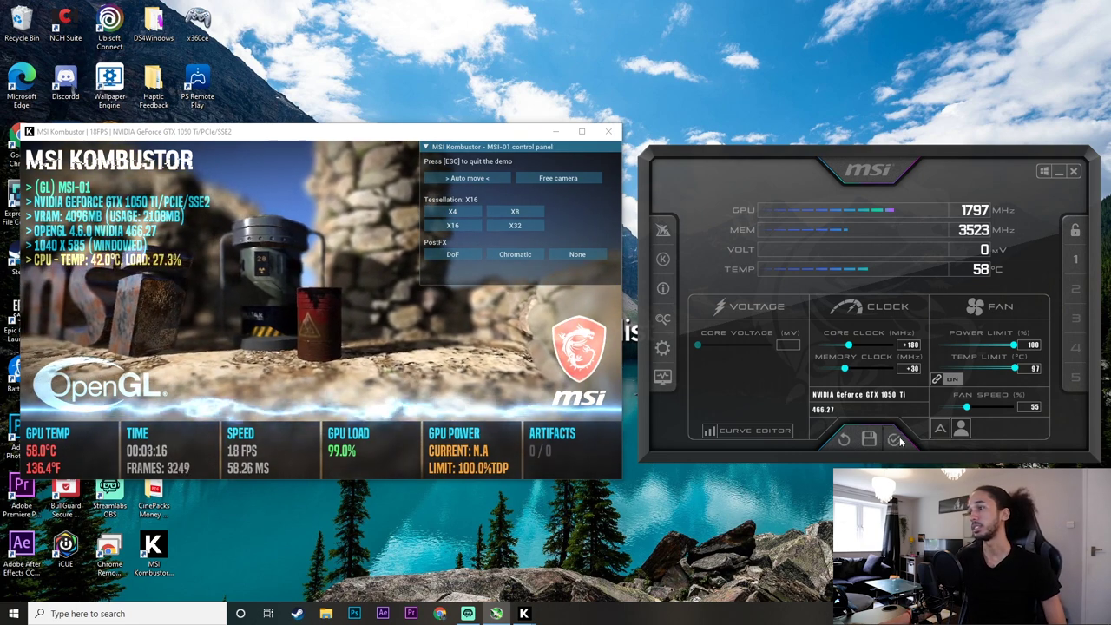
key("Return")
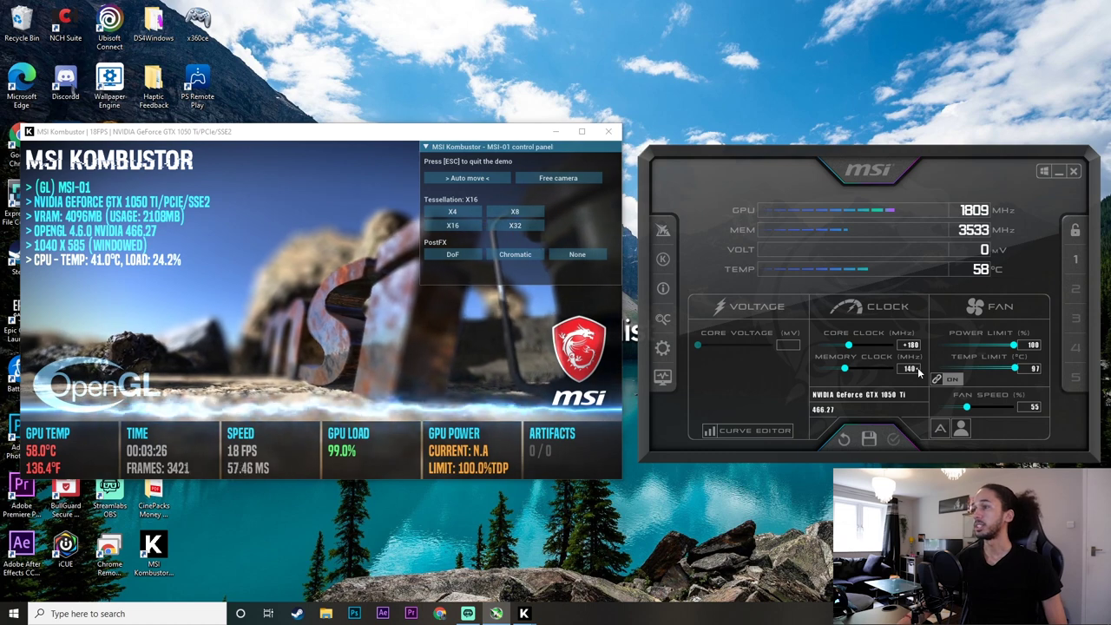
key("Return")
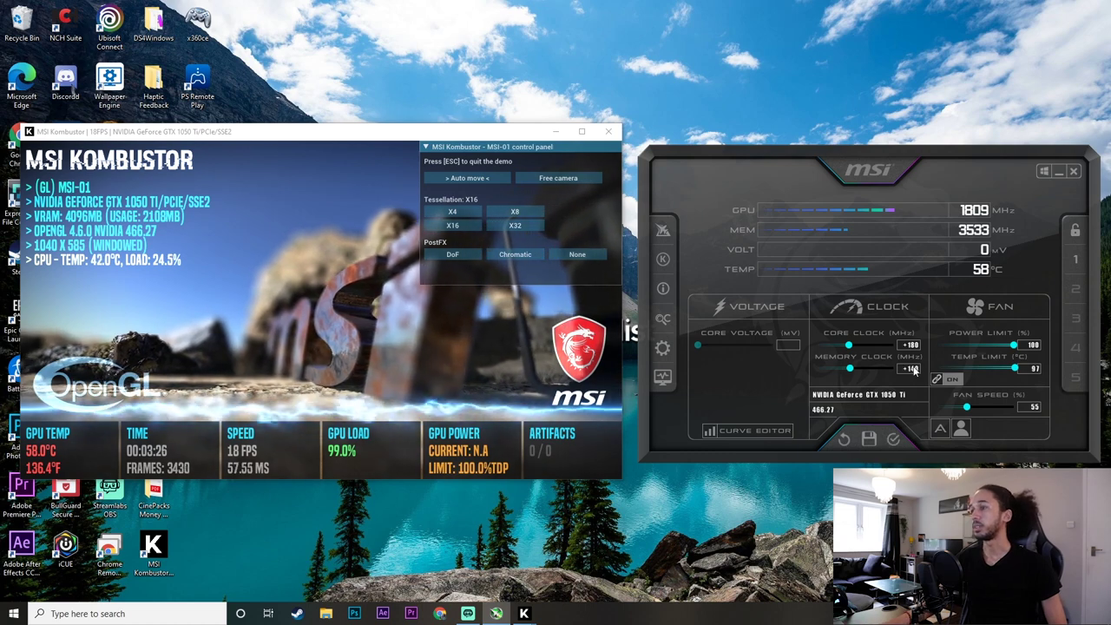
left_click(894, 441)
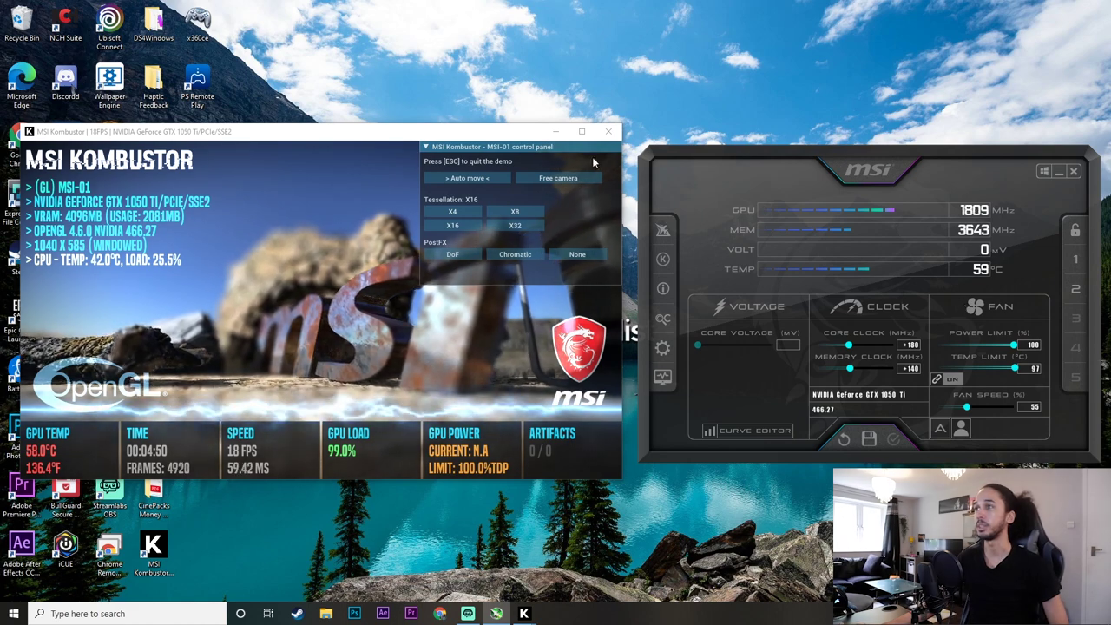
Close the Kombustor stress test and move the Afterburner window to the middle of the desktop.
left_click(609, 132)
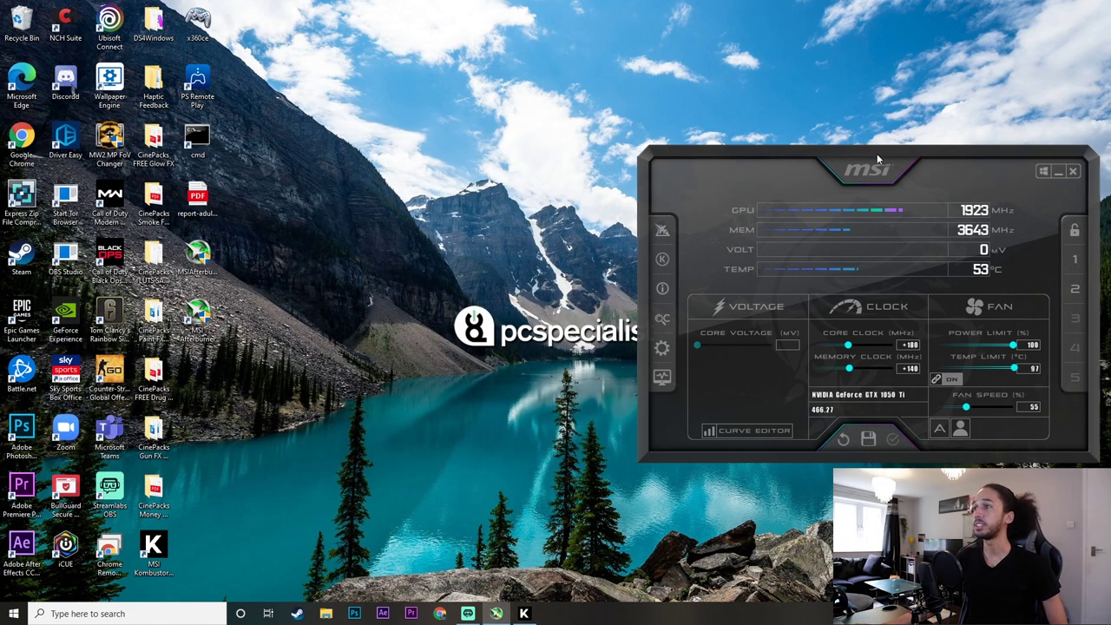
left_click_drag(887, 173, 632, 150)
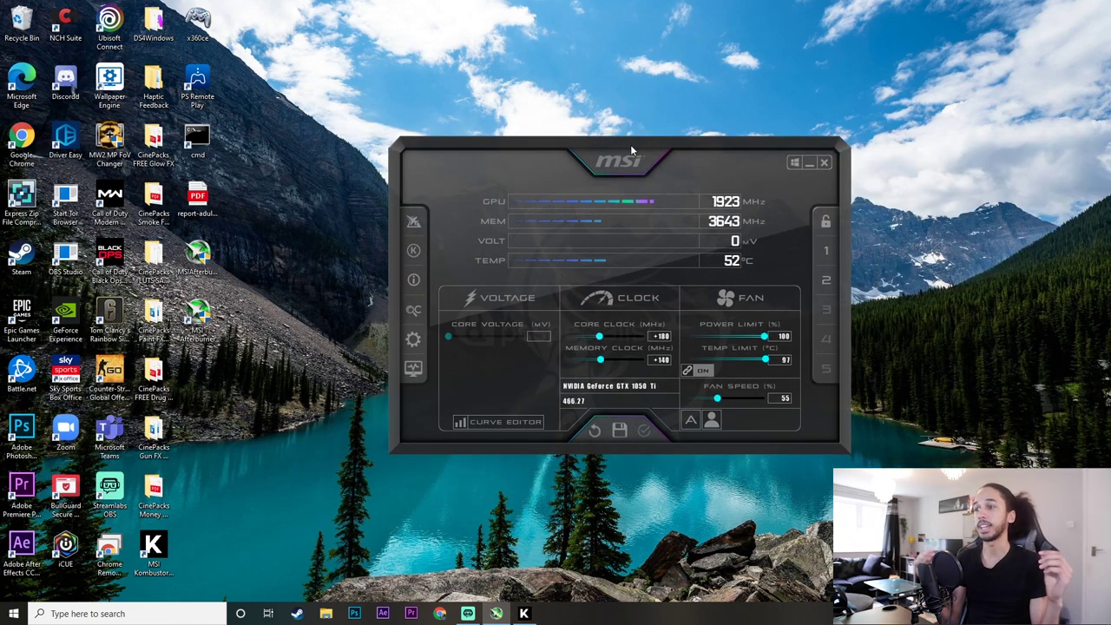